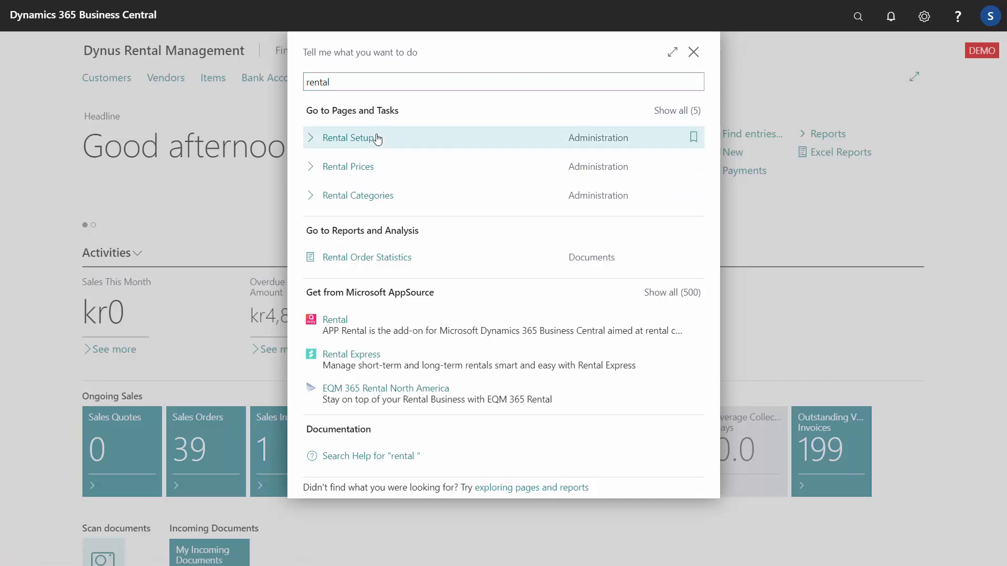
# Step: Open the Rental Setup page and look through the customer and default rental location values of the existing lines
pyautogui.click(375, 138)
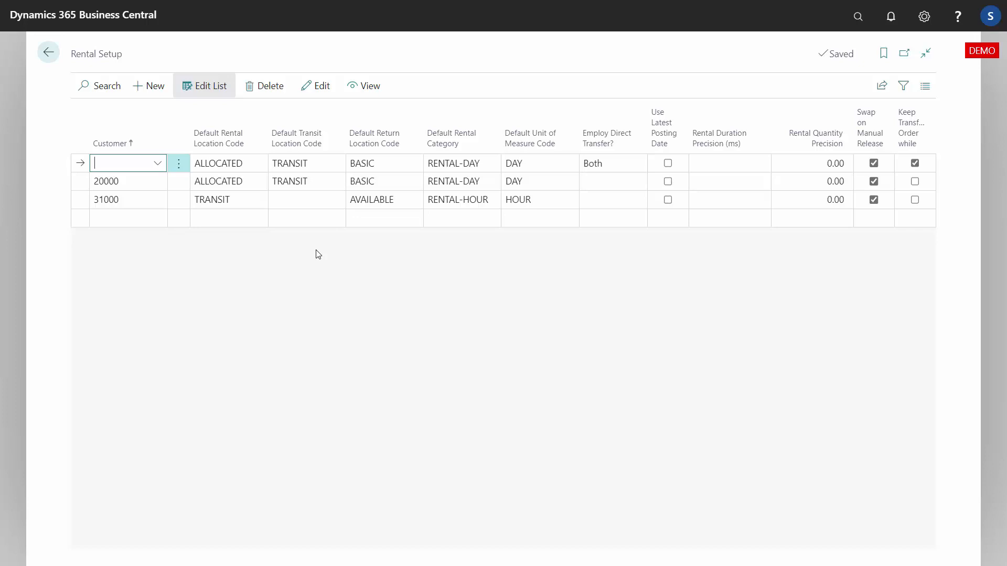
pyautogui.press('Down')
pyautogui.press('Down')
pyautogui.press('Tab')
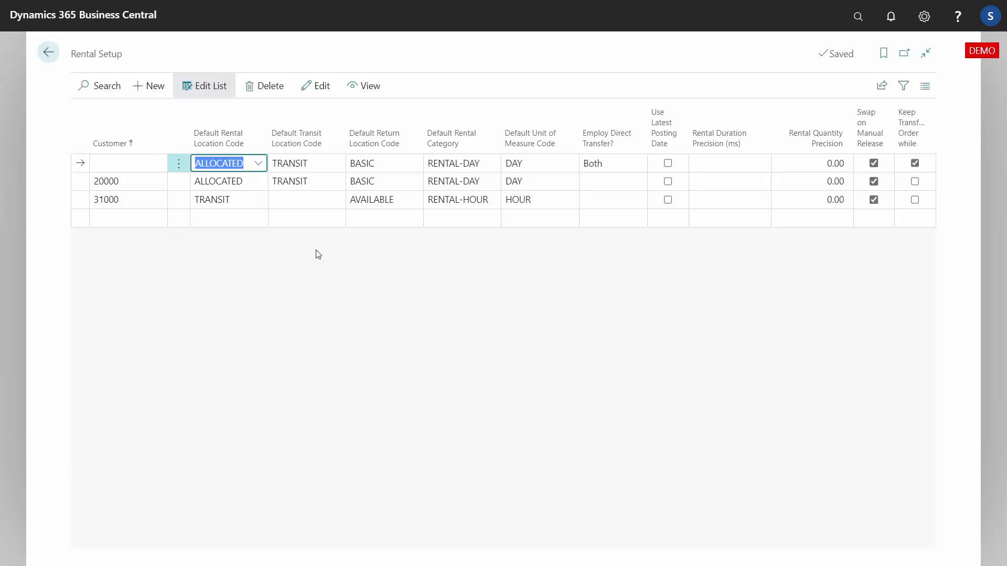
pyautogui.press('Down')
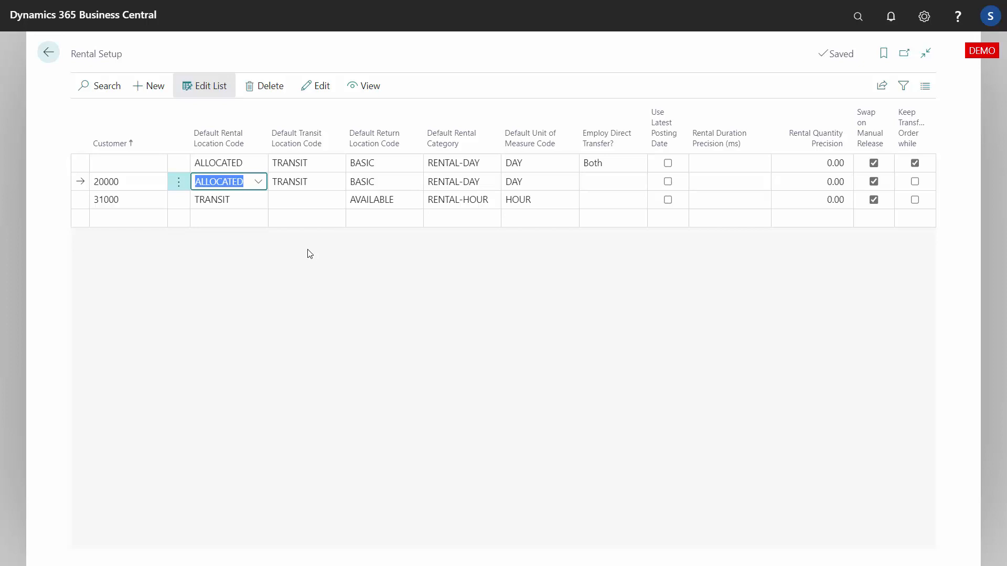
# Step: Add a new rental setup line below the existing ones and enter the customer's number
pyautogui.click(122, 223)
pyautogui.write('50000')
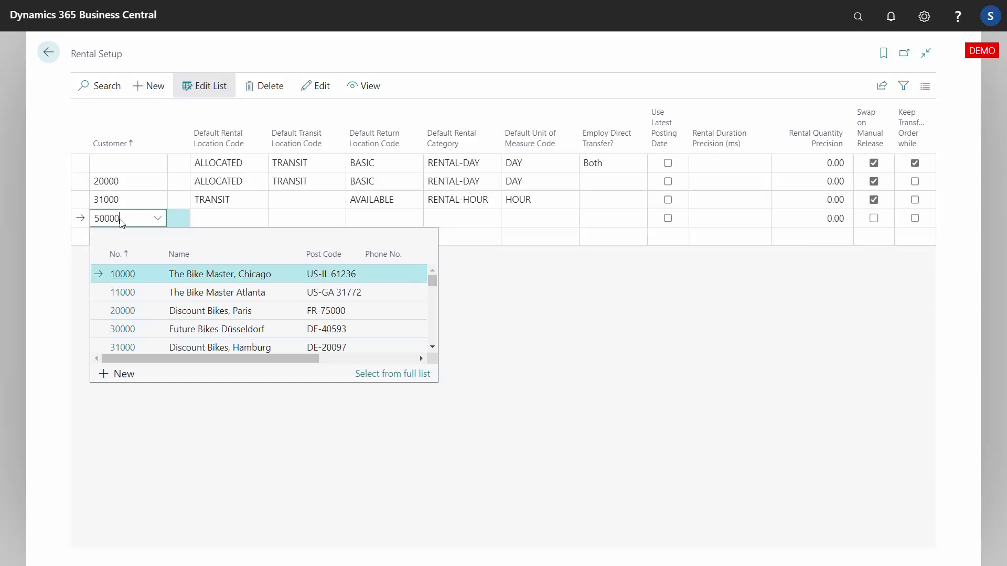
pyautogui.press('Tab')
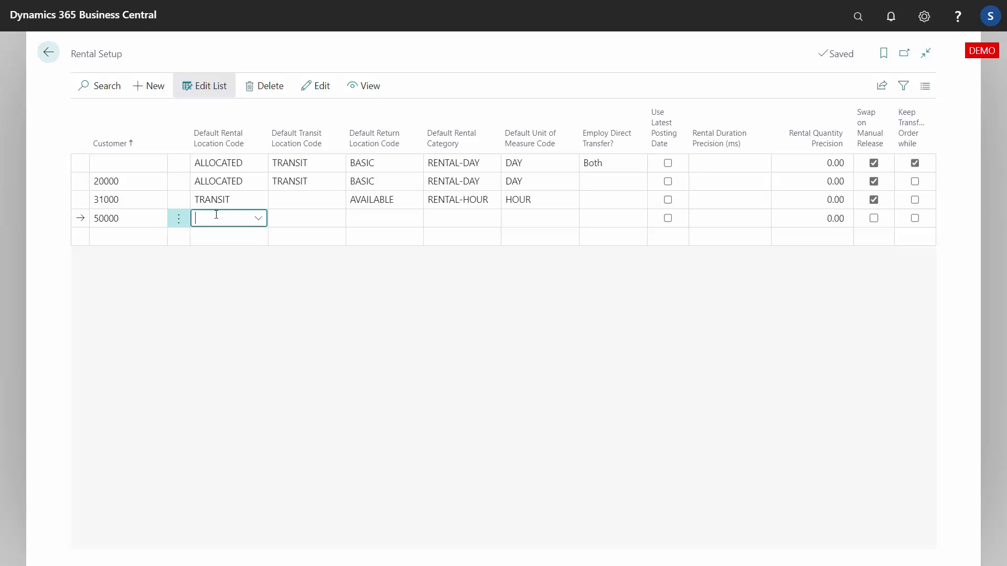
# Step: Examine the default rental, transit and return location codes on the blank-customer line and the RENTAL-HOUR line
pyautogui.click(220, 204)
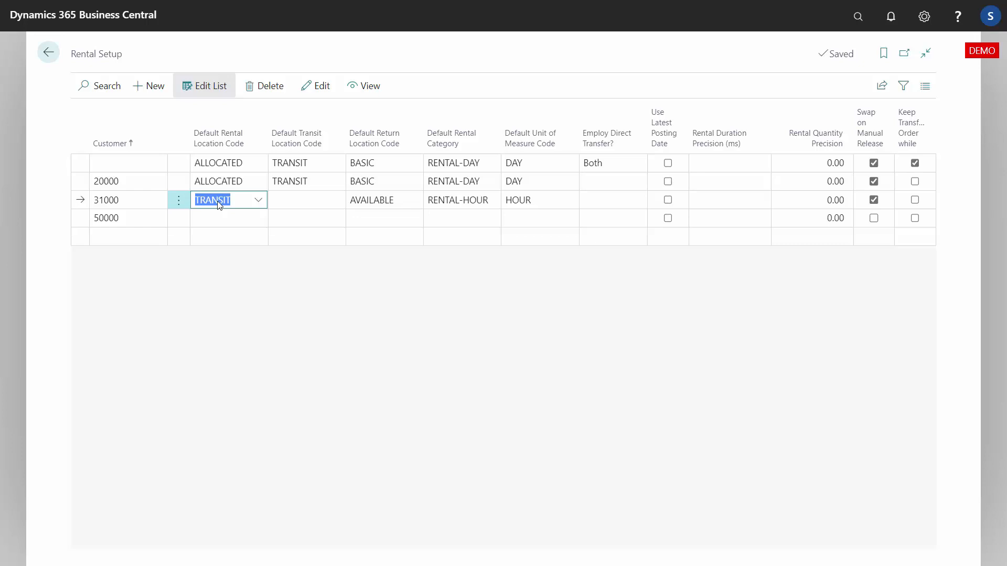
pyautogui.click(341, 166)
pyautogui.click(340, 164)
pyautogui.click(365, 163)
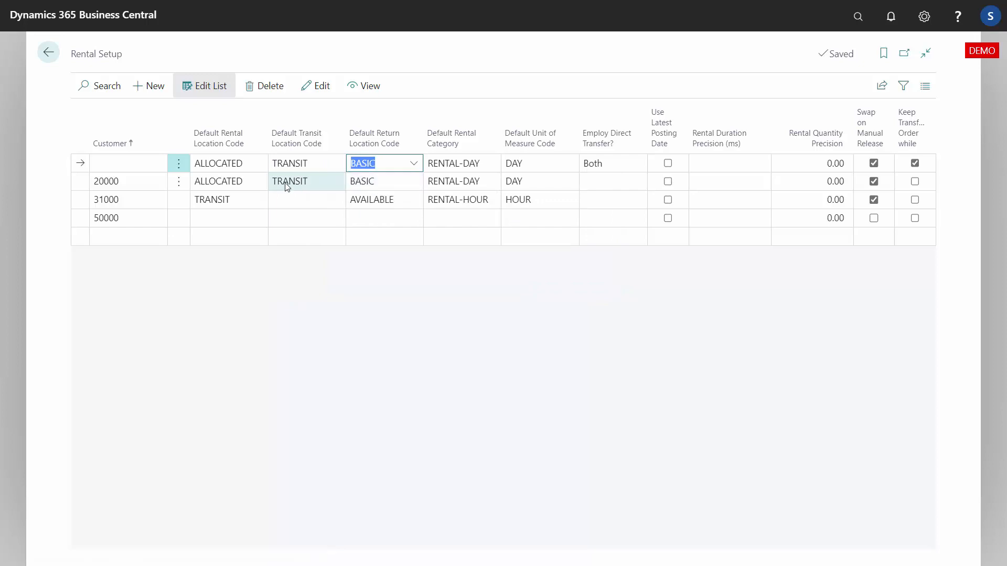
pyautogui.click(243, 162)
pyautogui.click(388, 162)
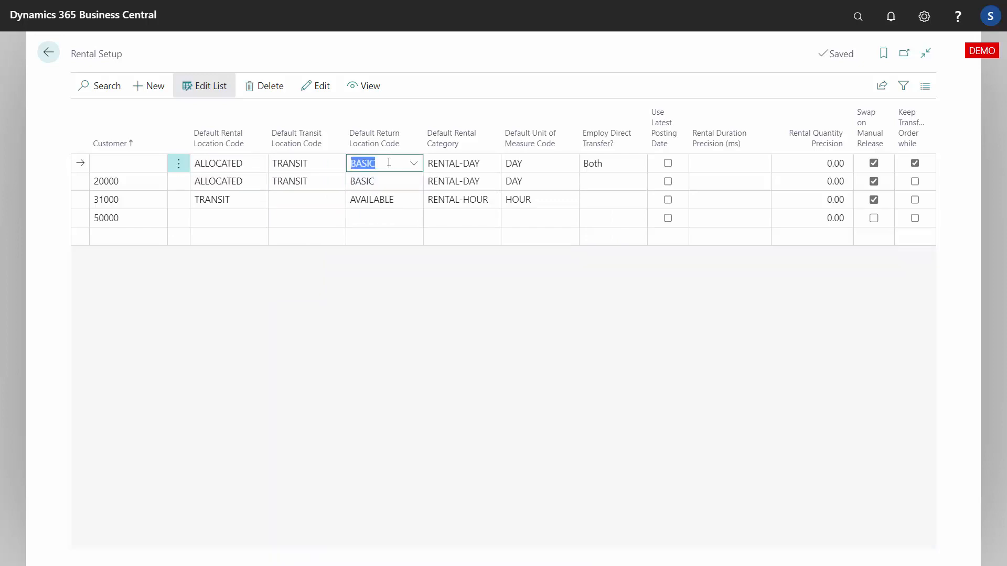
pyautogui.click(230, 200)
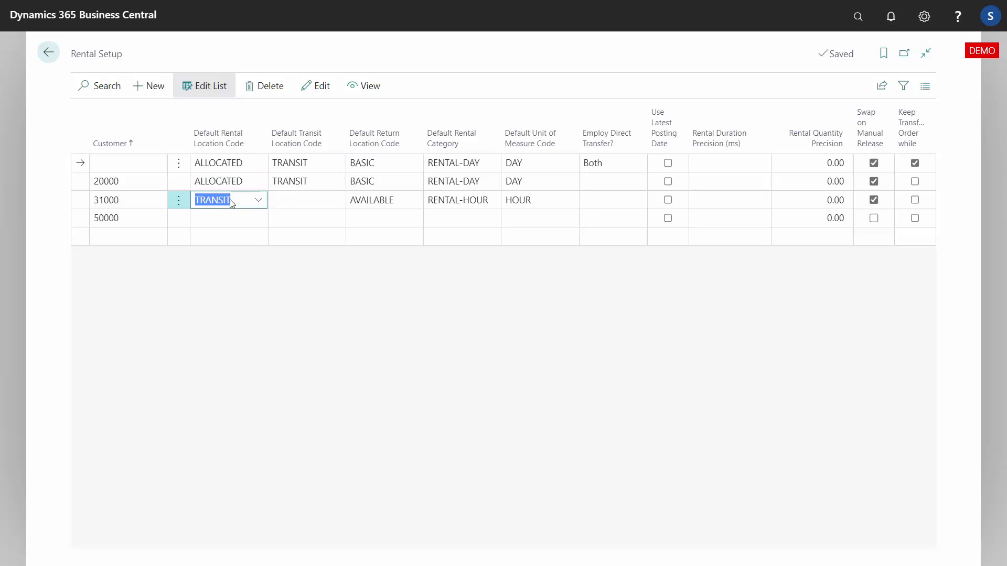
pyautogui.click(361, 203)
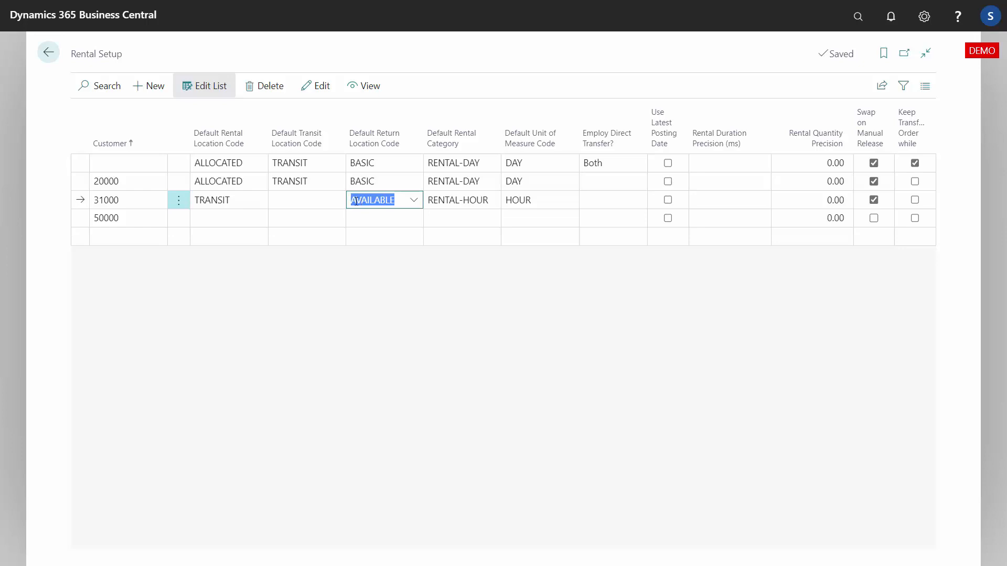
# Step: Set the new line's default locations to ALLOCATED for rental, TRANSIT for transit and BIN SIMPLE for return
pyautogui.click(227, 218)
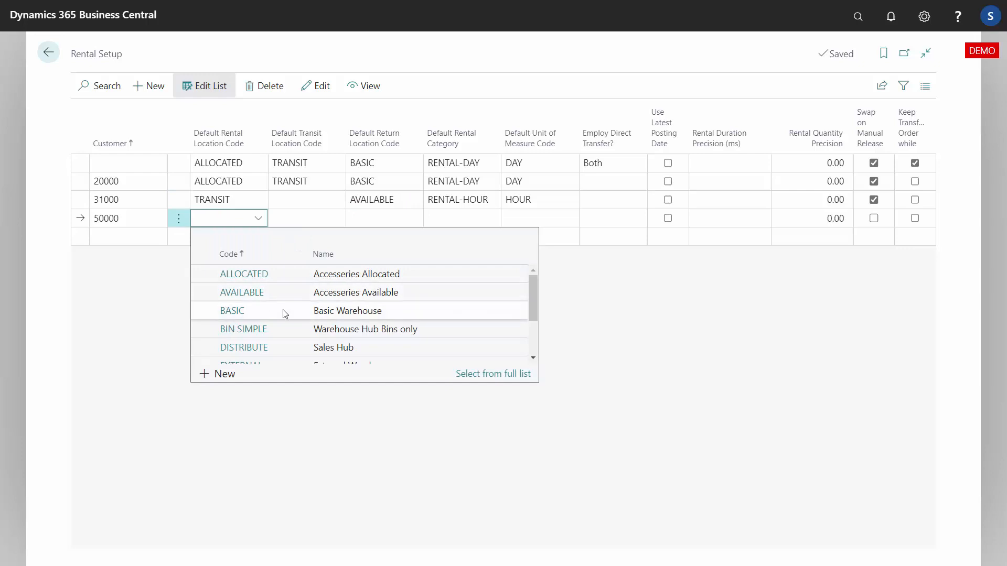
pyautogui.click(265, 273)
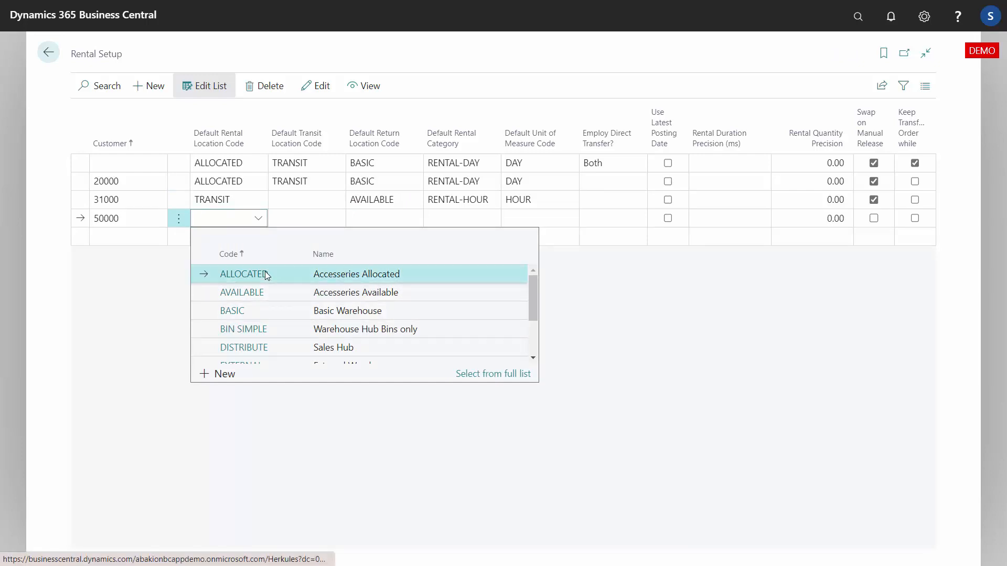
pyautogui.click(307, 218)
pyautogui.click(330, 274)
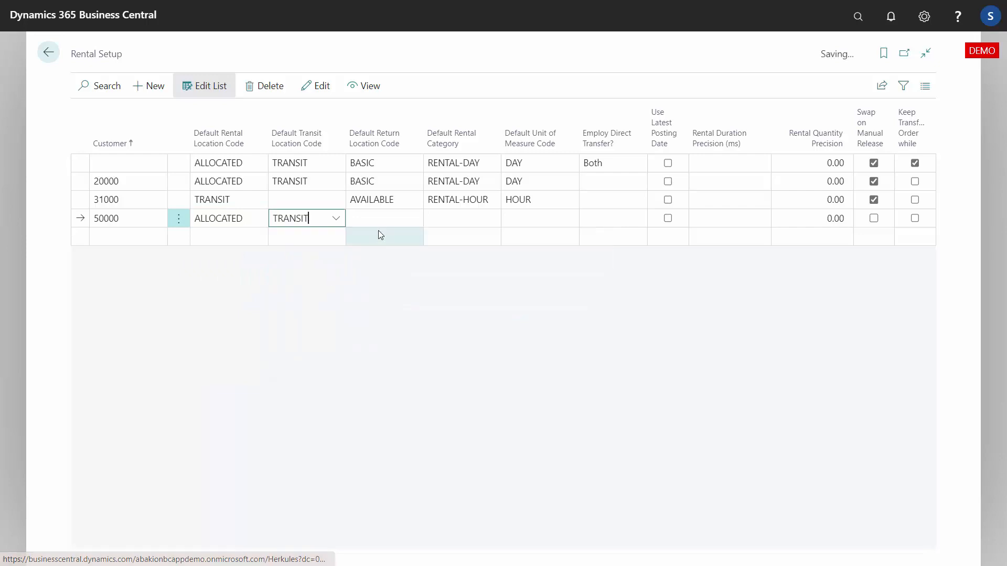
pyautogui.click(386, 218)
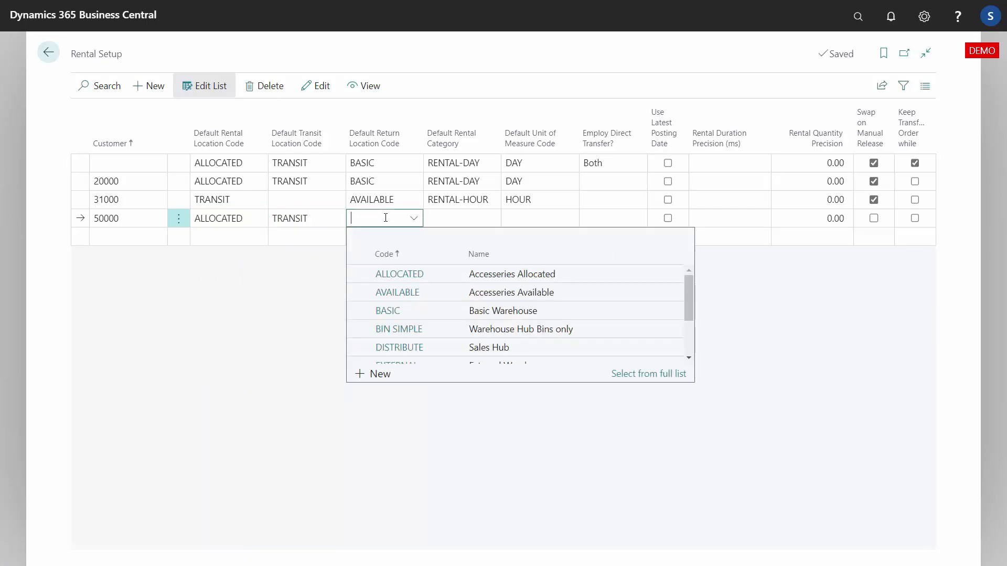
pyautogui.click(420, 332)
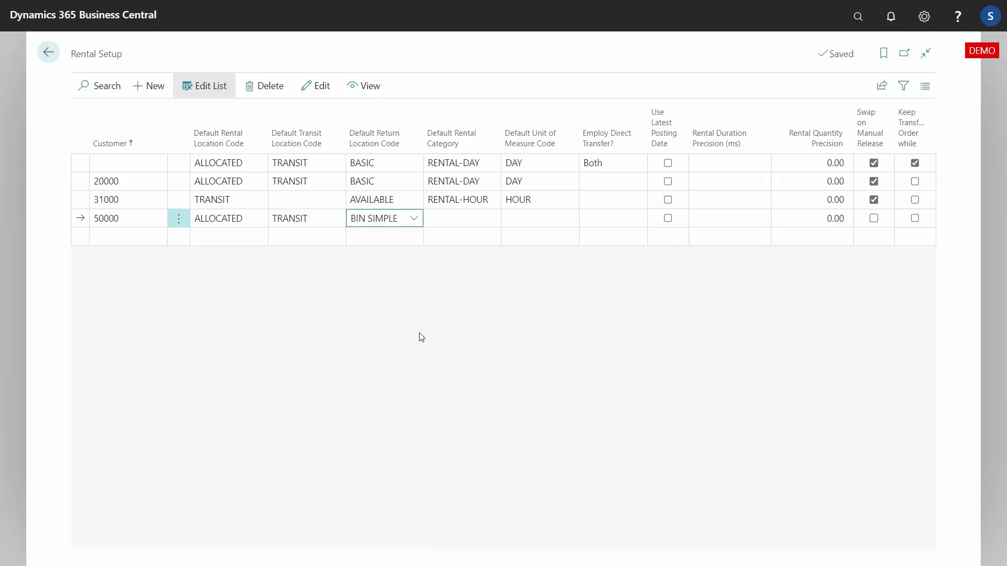
# Step: Review the available default rental categories and units of measure on the new line and the RENTAL-HOUR line
pyautogui.click(471, 216)
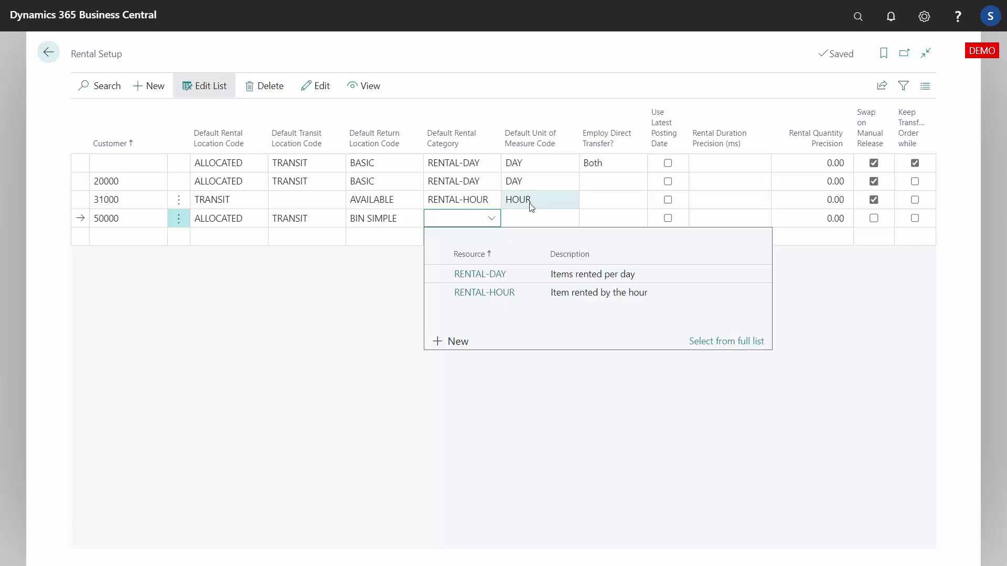
pyautogui.click(547, 214)
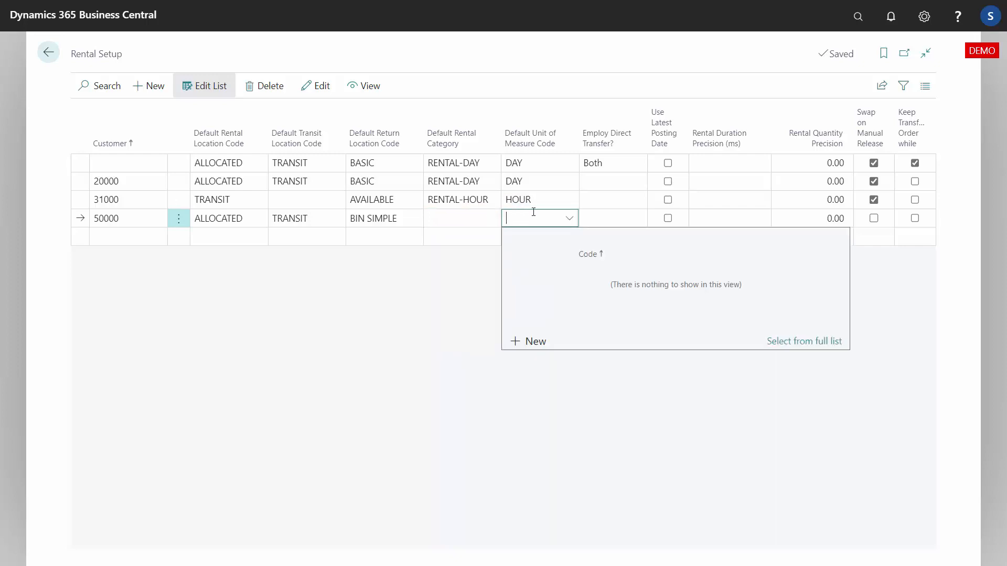
pyautogui.click(524, 200)
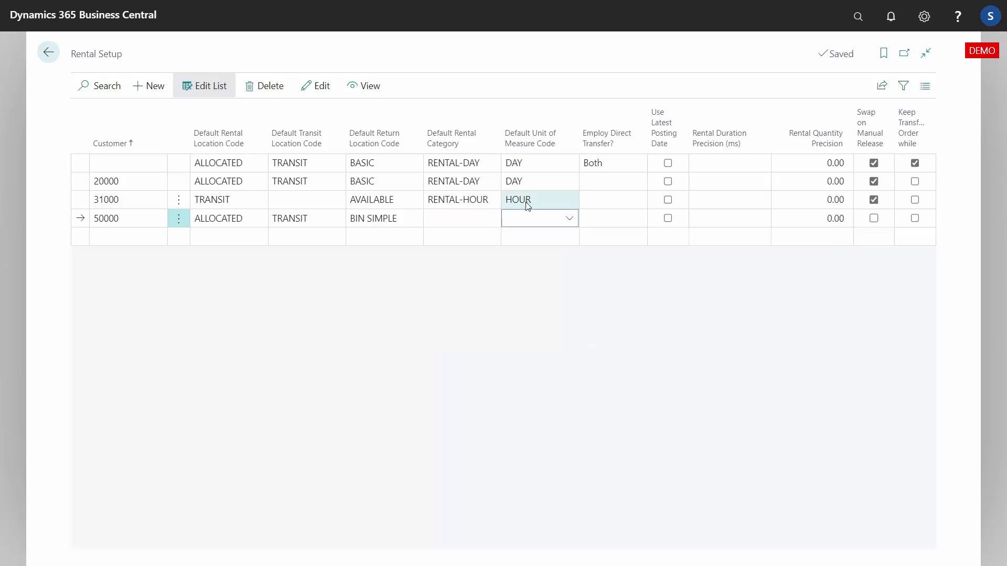
pyautogui.click(569, 200)
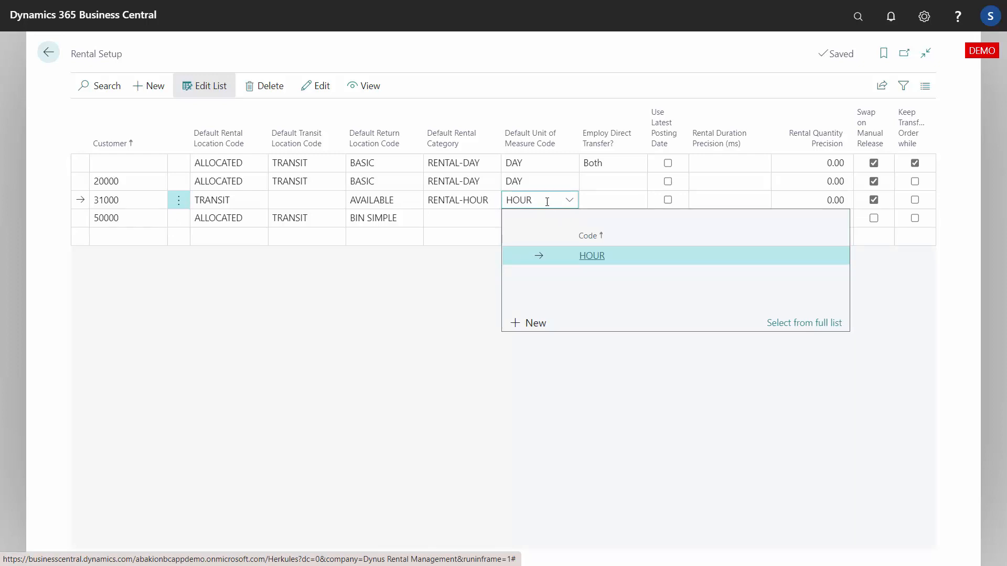
pyautogui.click(448, 201)
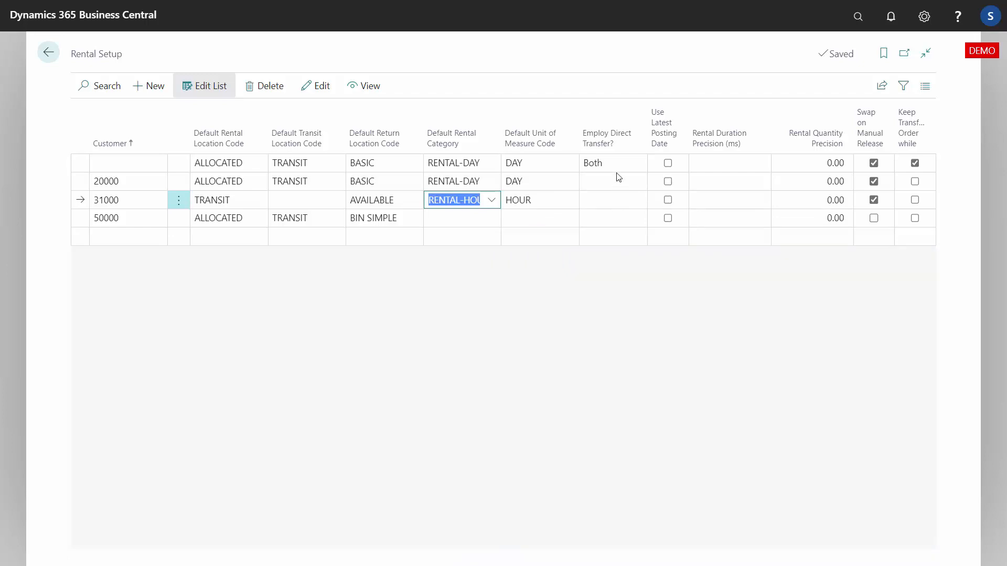
# Step: Review the Employ Direct Transfer options on the RENTAL-HOUR line and compare location and direct transfer settings on other lines
pyautogui.moveTo(605, 141)
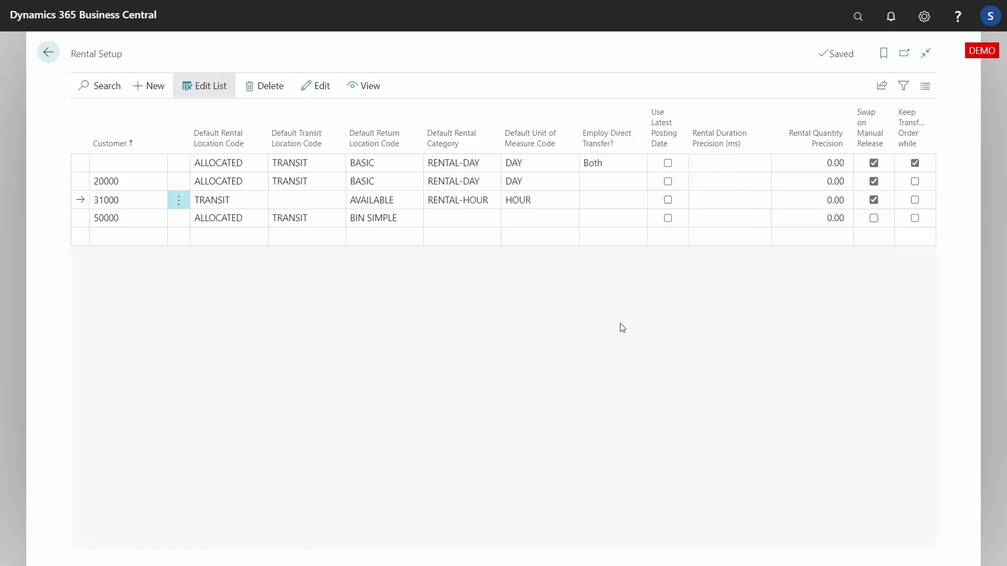
pyautogui.click(620, 199)
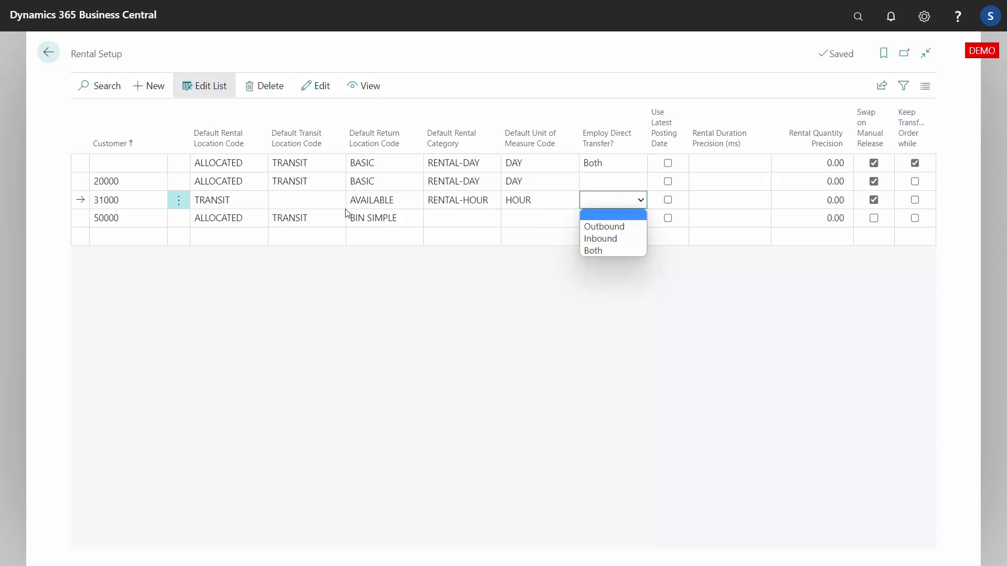
pyautogui.click(233, 217)
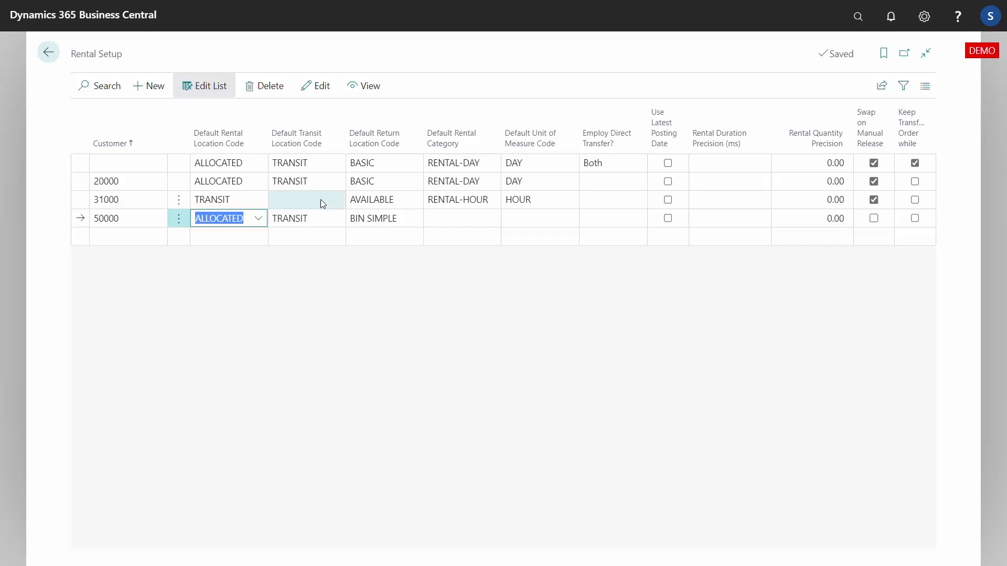
pyautogui.click(305, 181)
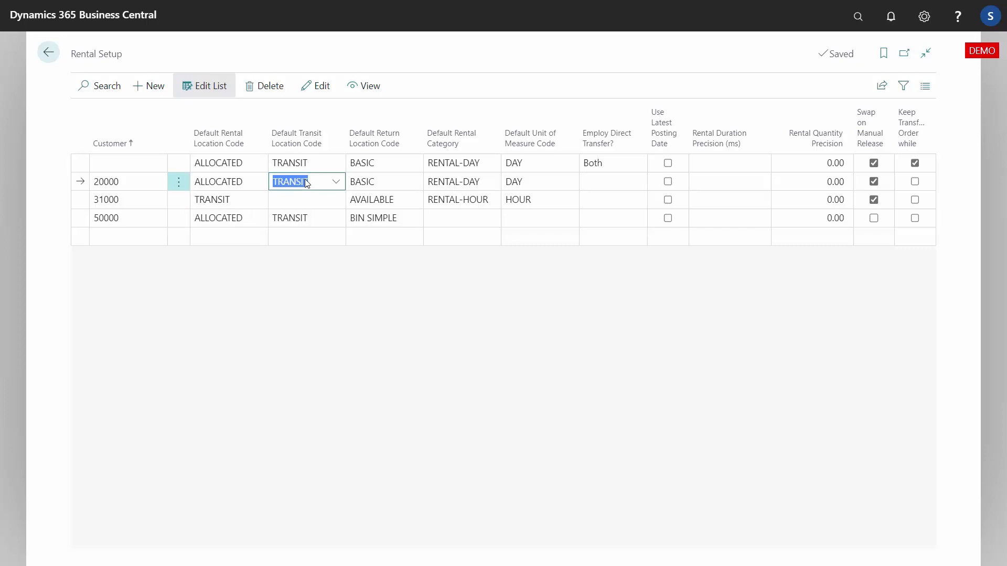
pyautogui.click(622, 162)
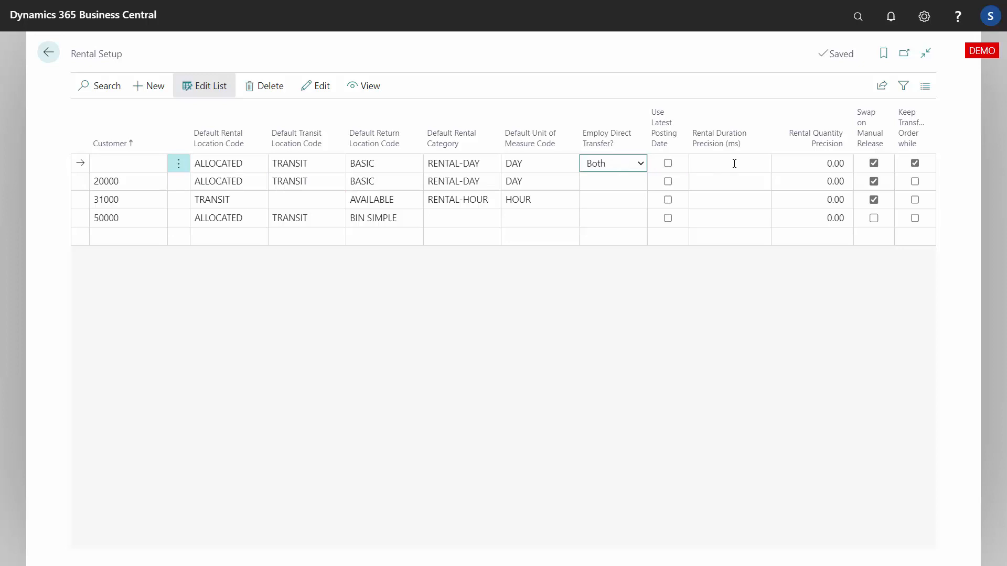
# Step: Inspect the rental duration and quantity precision fields and read the description of Keep Transfer Order while Sales Order exists
pyautogui.click(725, 203)
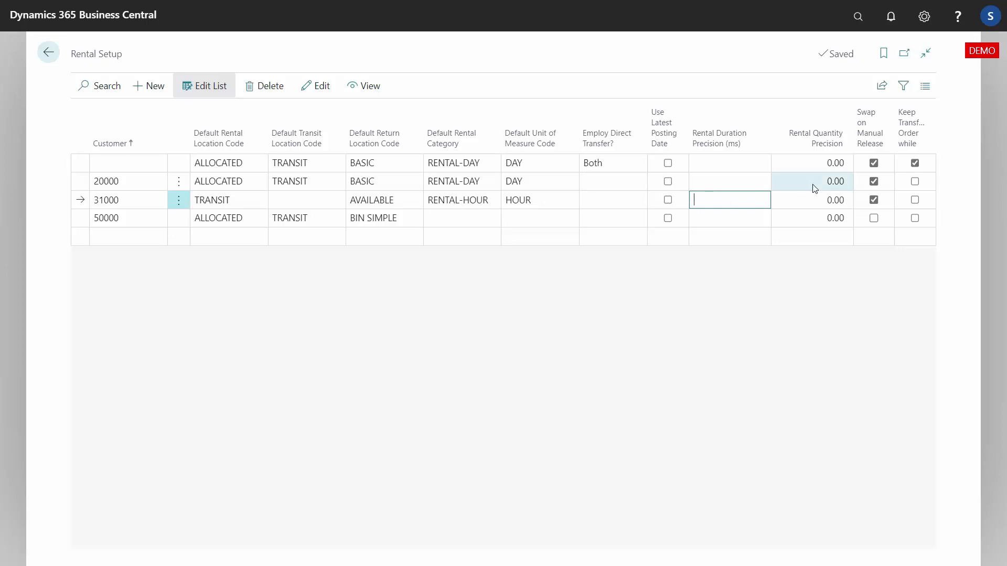
pyautogui.click(825, 204)
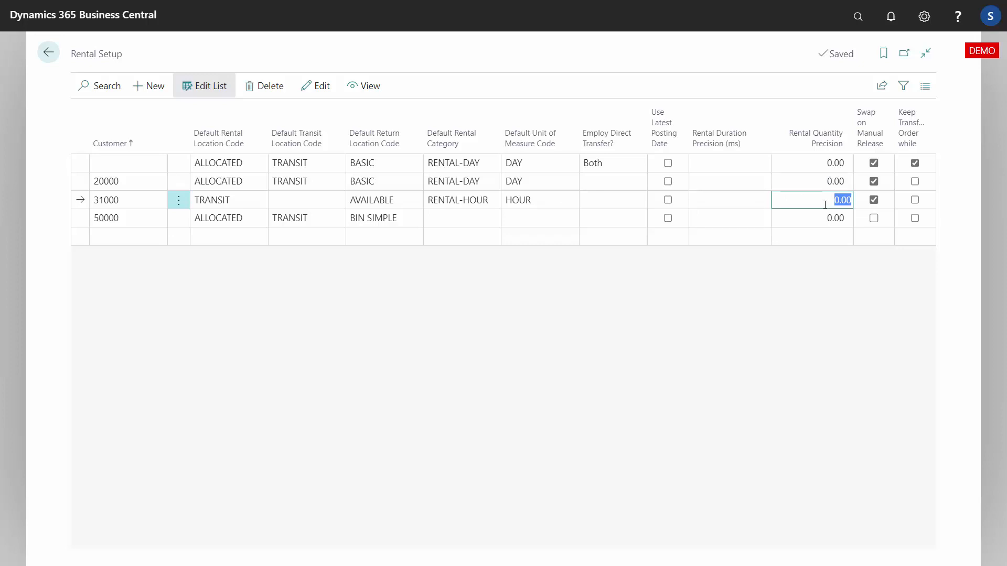
pyautogui.moveTo(881, 127)
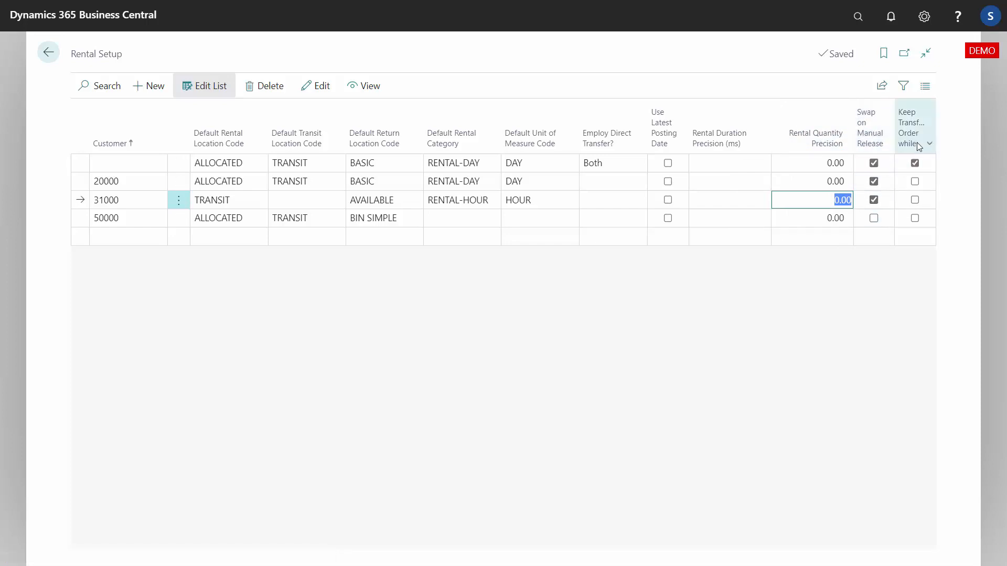
pyautogui.moveTo(918, 144)
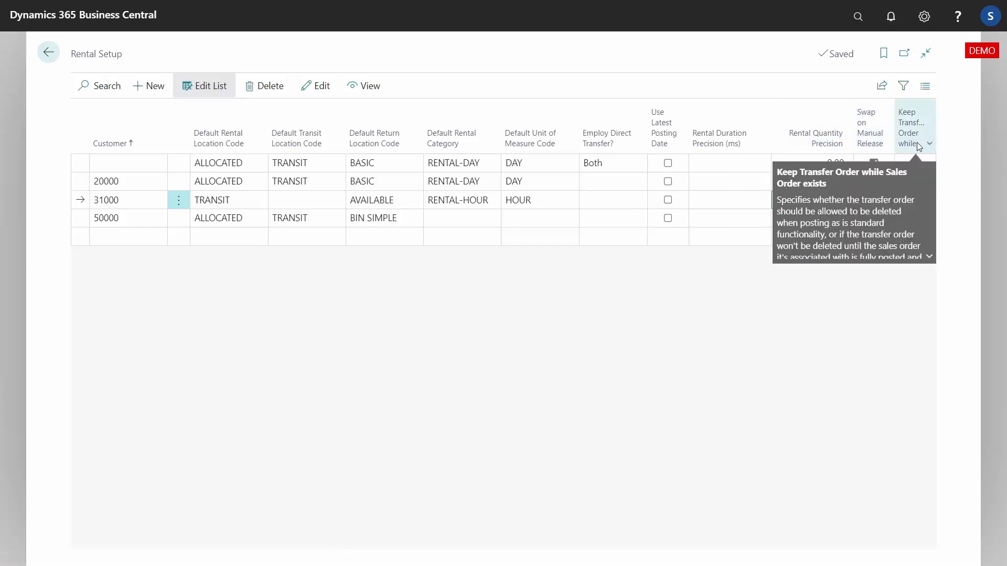